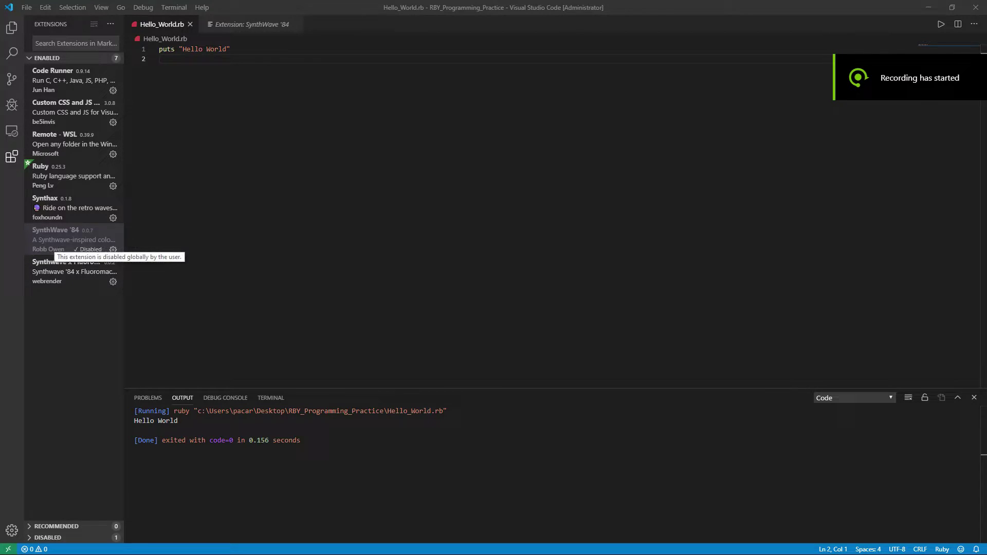
Step: Enable the SynthWave '84 extension and review the Custom CSS and JS Loader's settings.json lines
left_click(223, 98)
left_click(239, 116)
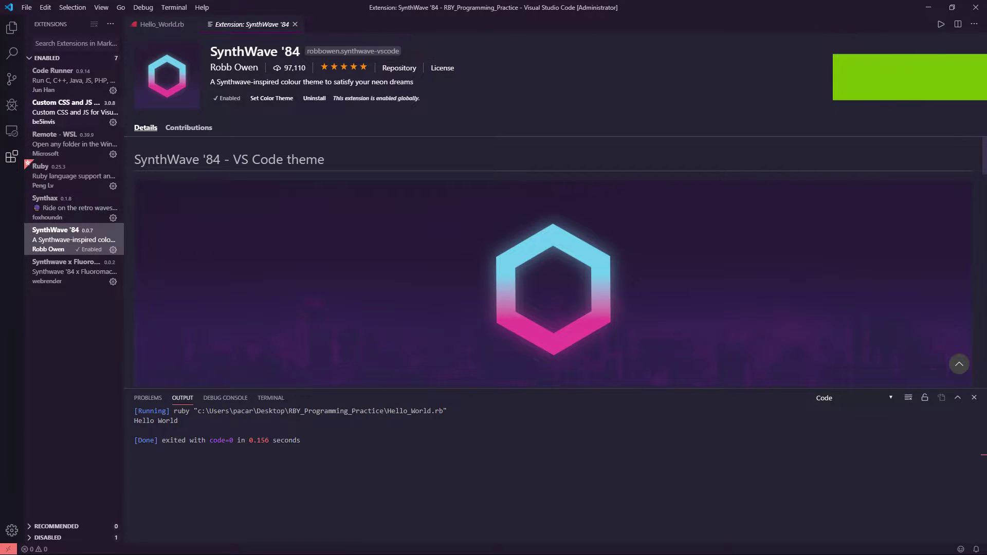
left_click(65, 108)
scroll(539, 270, "down", 5)
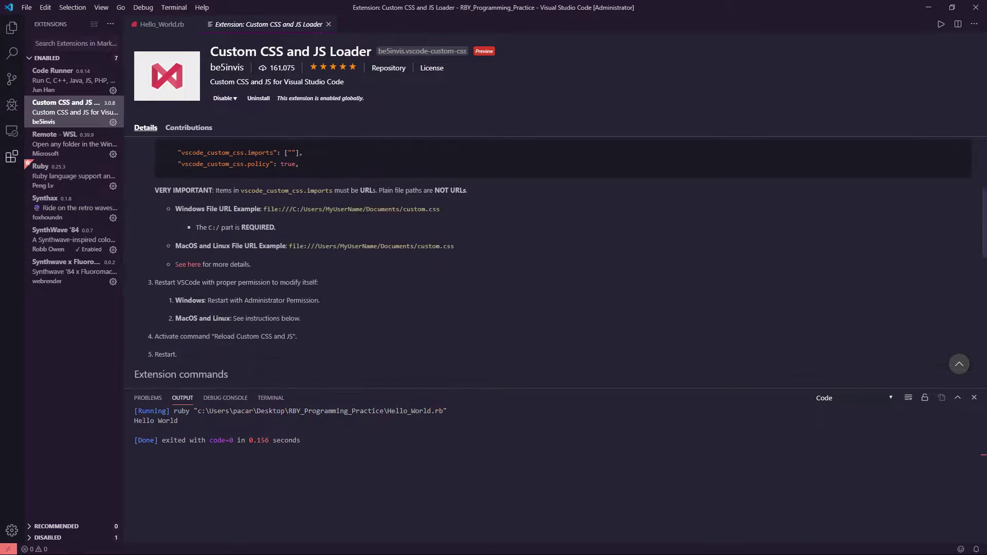
scroll(541, 270, "up", 2)
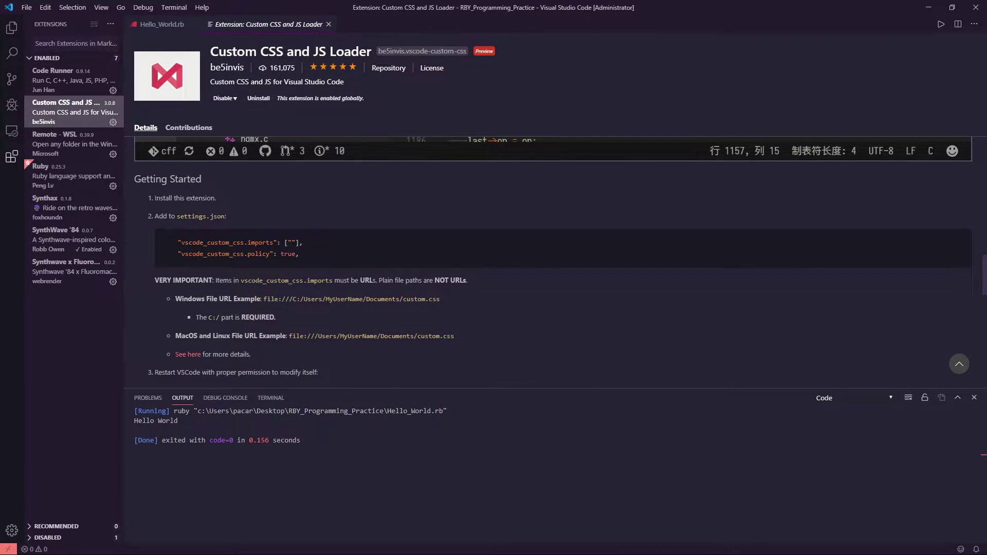
left_click_drag(177, 242, 299, 254)
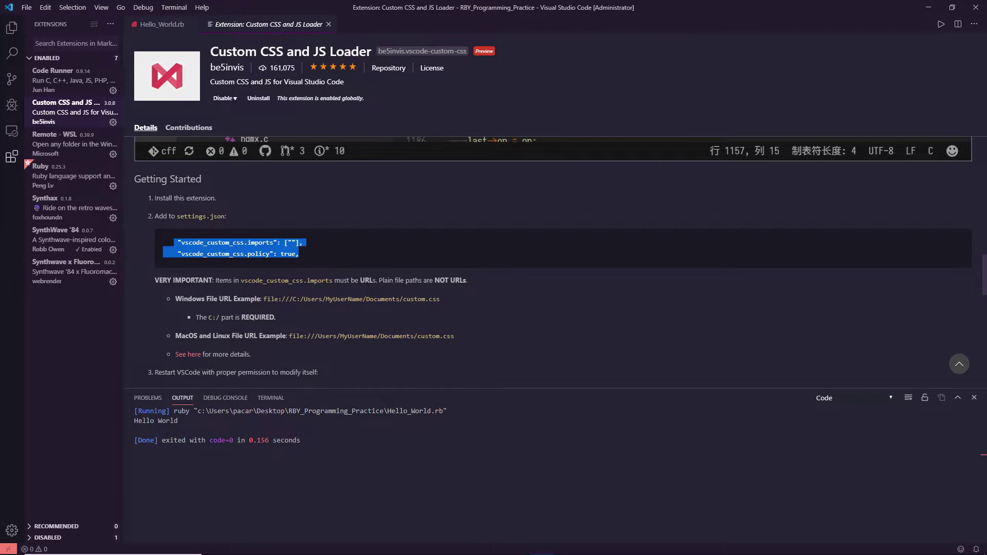
left_click(299, 244)
Step: Open the user settings as raw settings.json from the command palette
key("ctrl+shift+p")
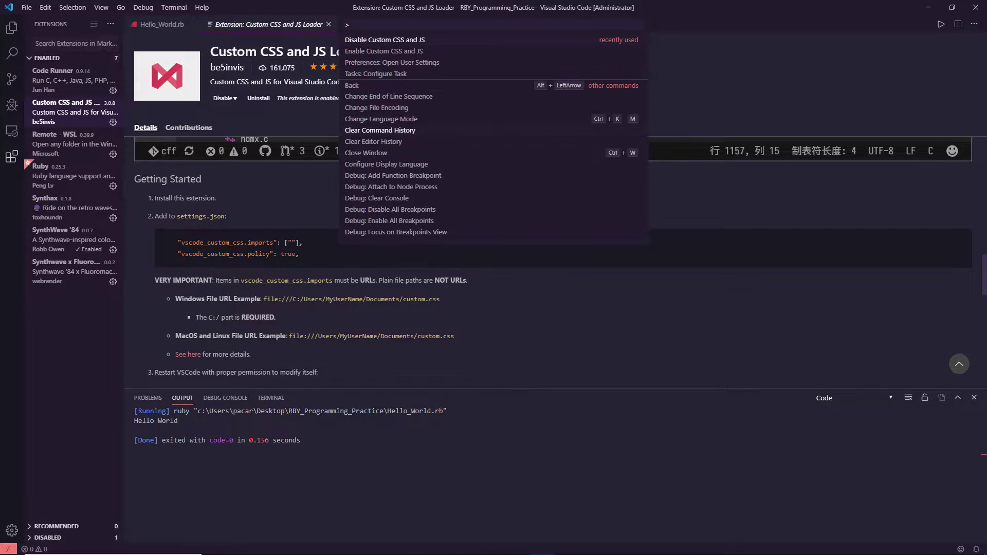
type("open ue")
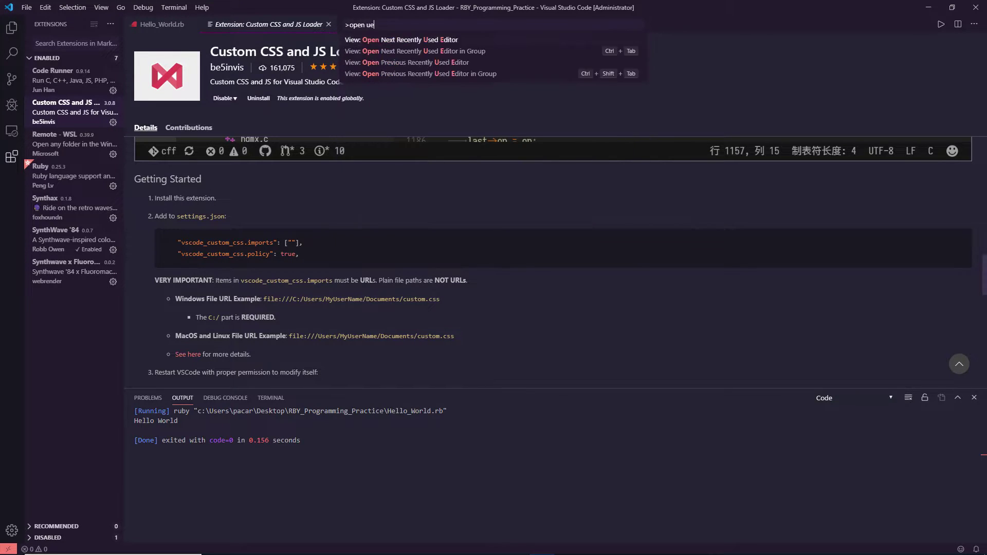
key("BackSpace")
type("ser")
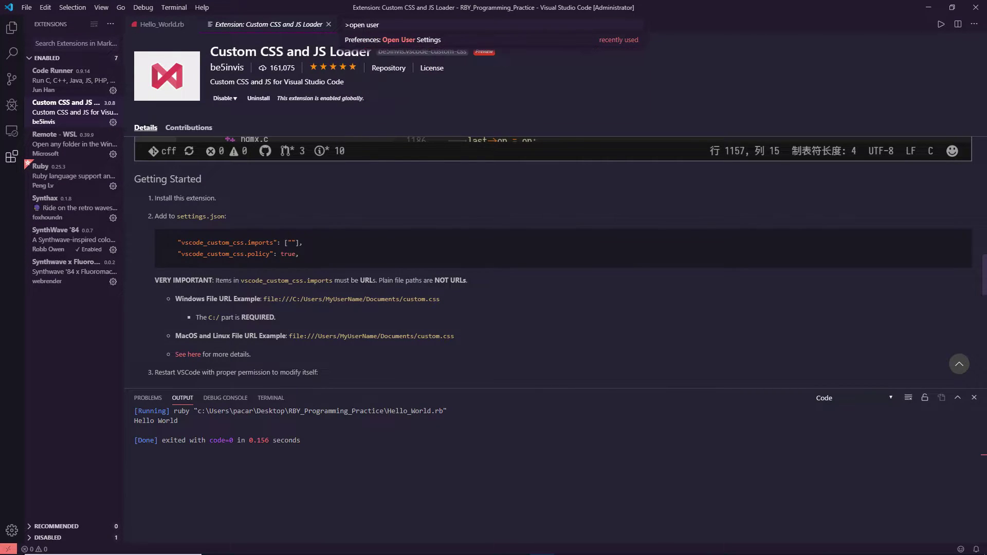
key("Return")
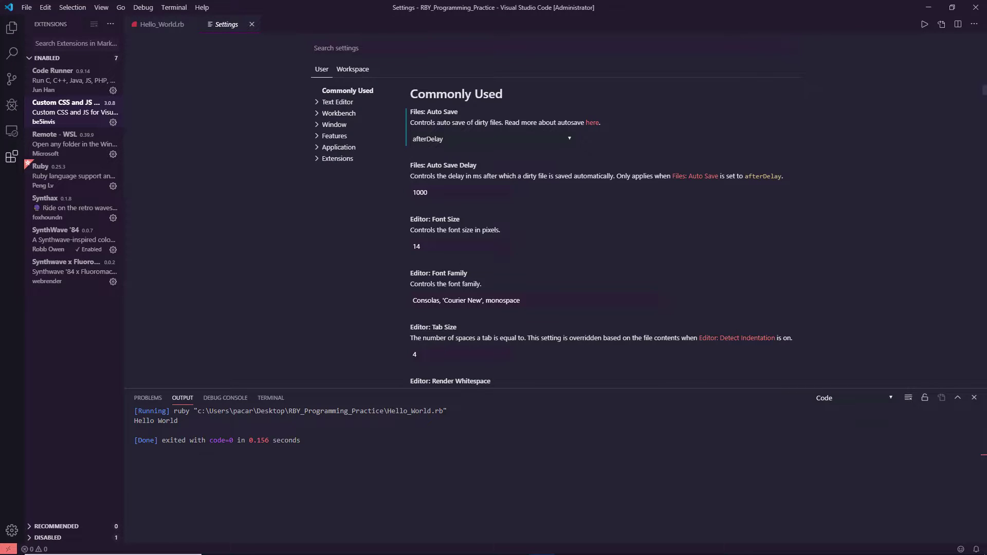
type("ijson")
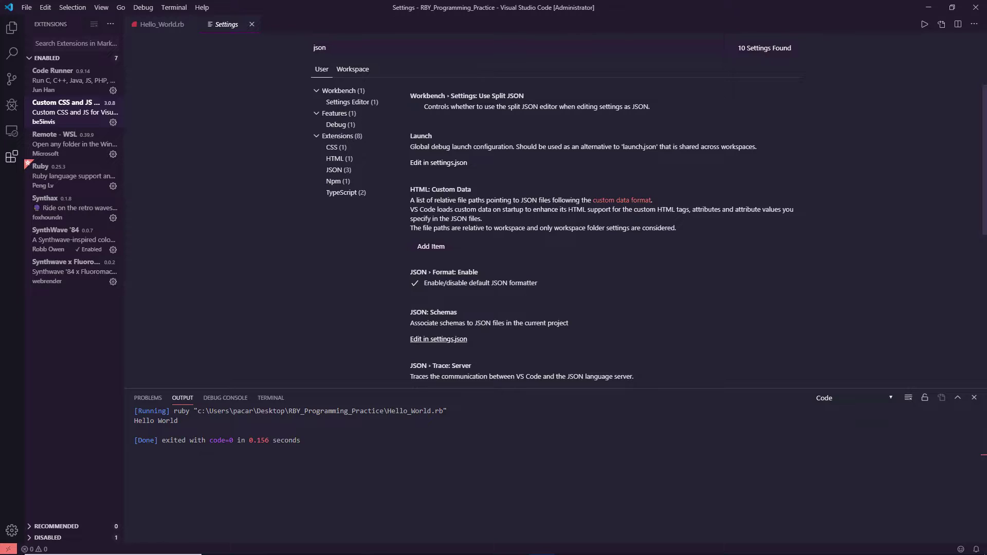
left_click(438, 339)
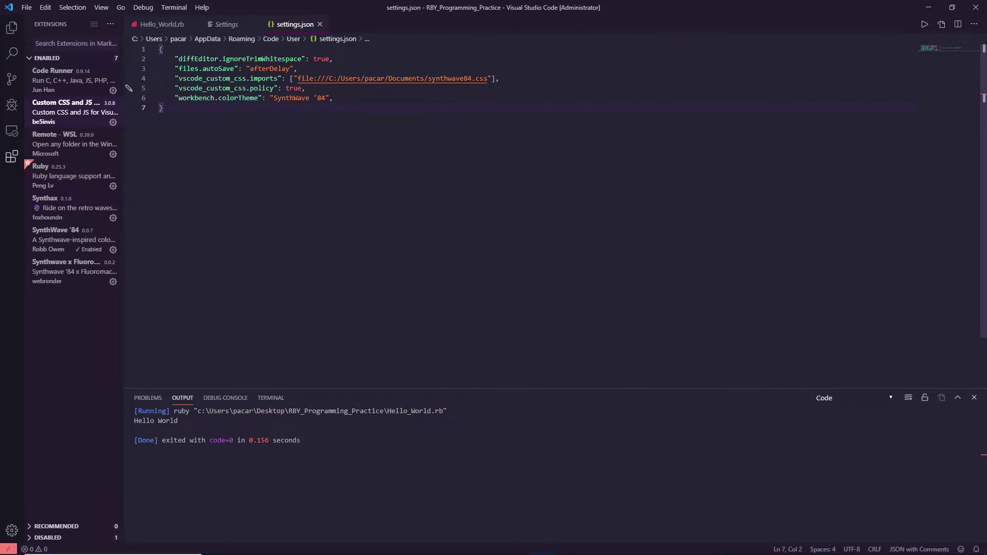
Step: Inspect the custom CSS import lines, undoing a change to keep the synthwave84.css path
left_click_drag(177, 78, 306, 88)
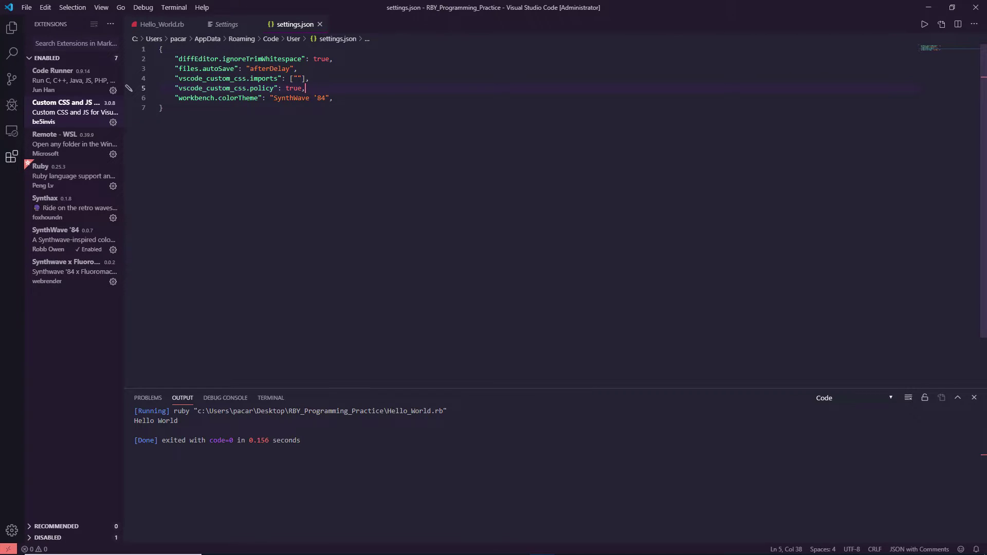
key("ctrl+z")
key("ctrl+z")
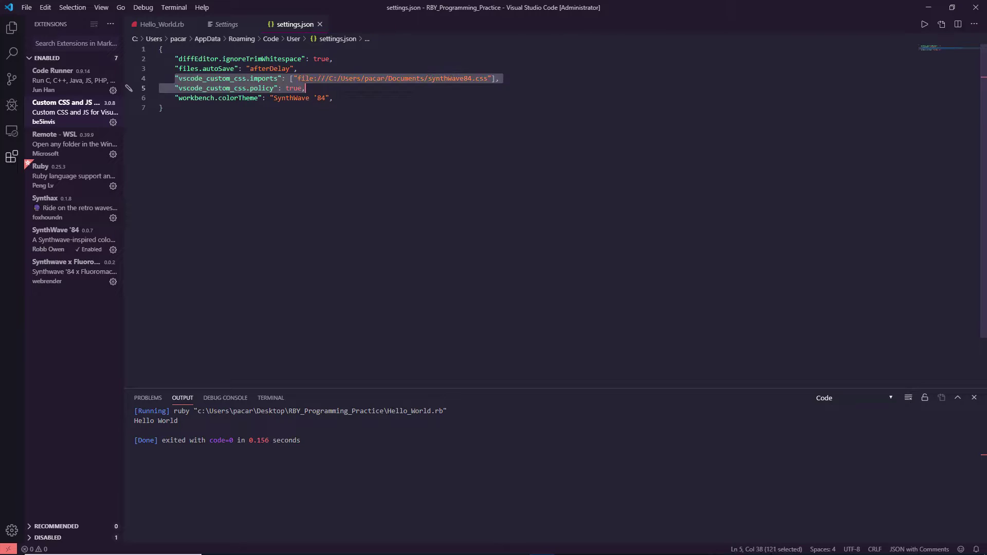
left_click(312, 78)
left_click_drag(293, 78, 497, 77)
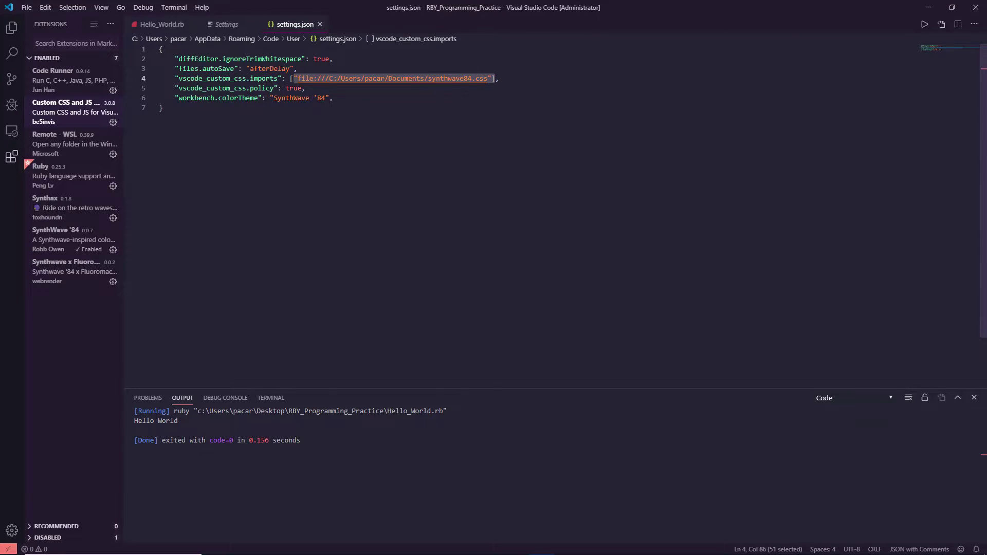
Step: Review the Windows custom CSS imports example in the SynthWave '84 readme, then return to settings.json
left_click(70, 235)
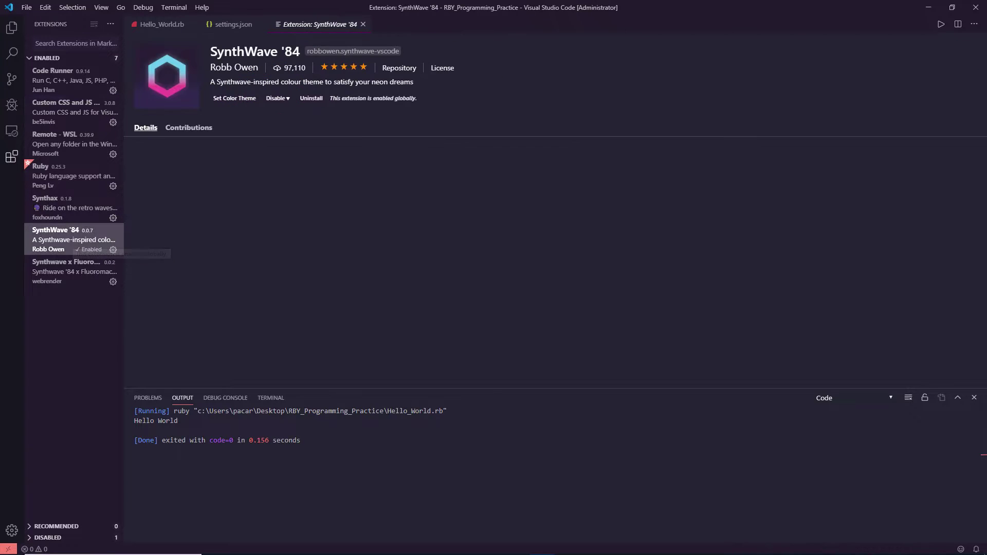
scroll(541, 271, "down", 5)
scroll(539, 270, "down", 3)
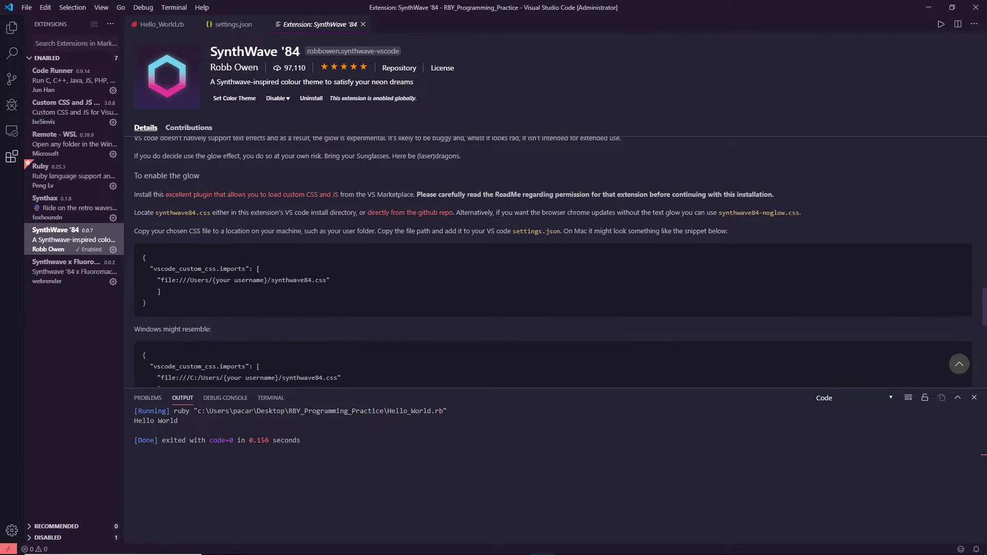
scroll(540, 271, "down", 3)
scroll(541, 270, "down", 3)
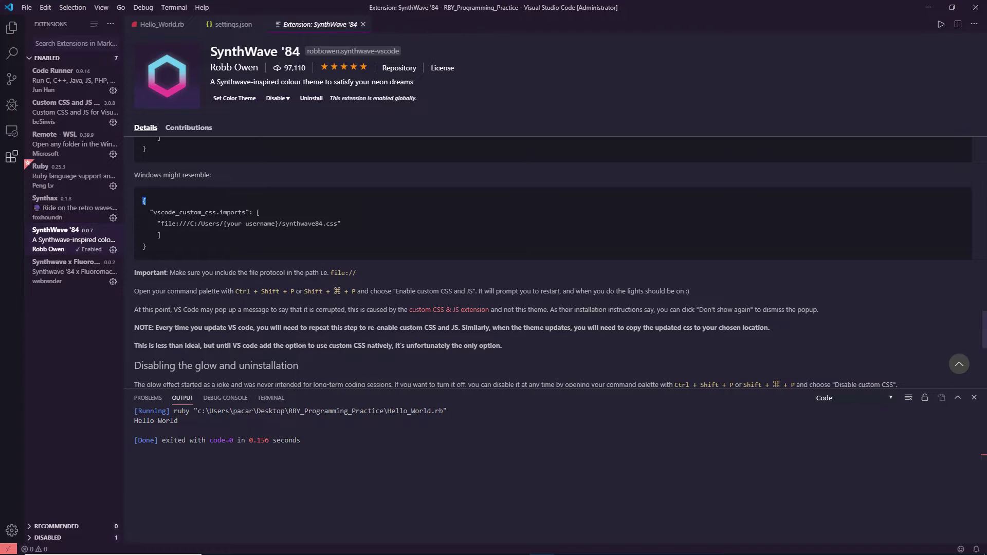
left_click_drag(144, 201, 340, 235)
left_click_drag(150, 211, 343, 223)
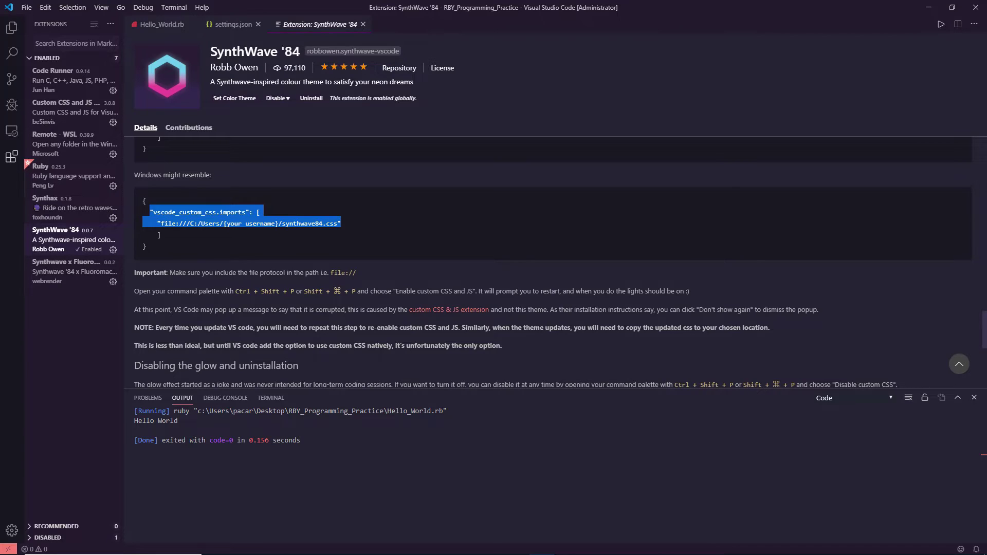
left_click(231, 24)
Step: Check the file:/// protocol in the synthwave84.css import path
double_click(304, 78)
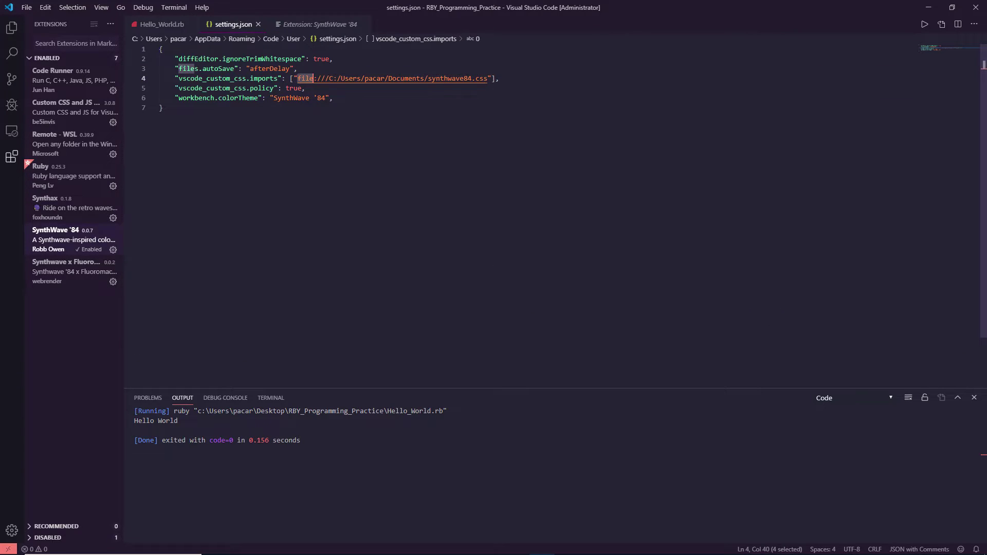
key("ctrl+End")
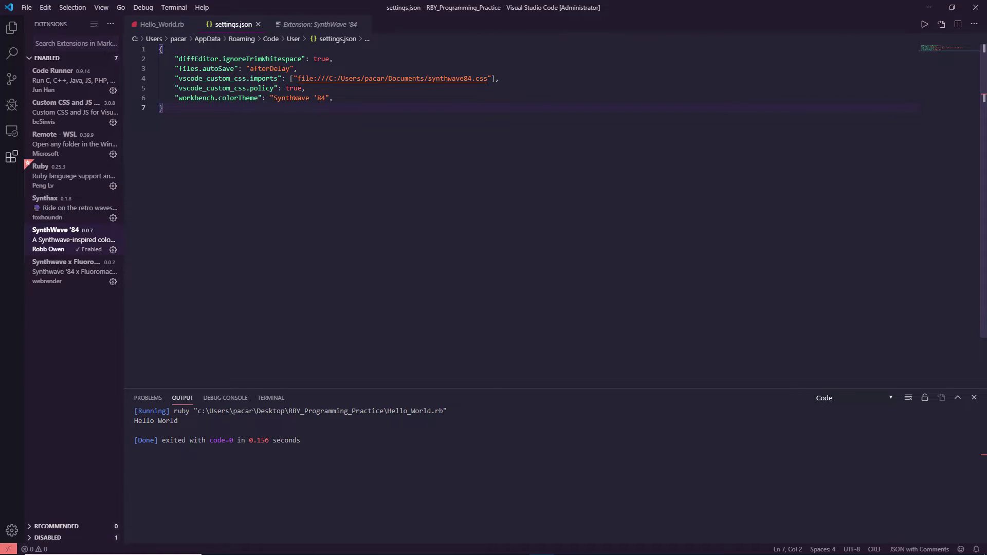
Step: Enable Custom CSS and JS, restart VS Code, and return to Hello_World.rb
key("ctrl+shift+p")
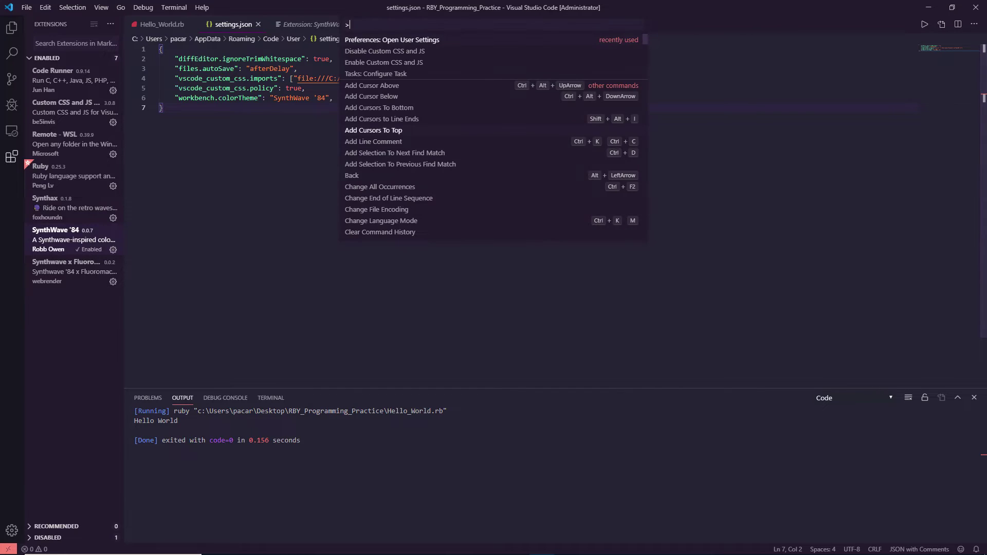
key("Down")
key("Down")
key("Return")
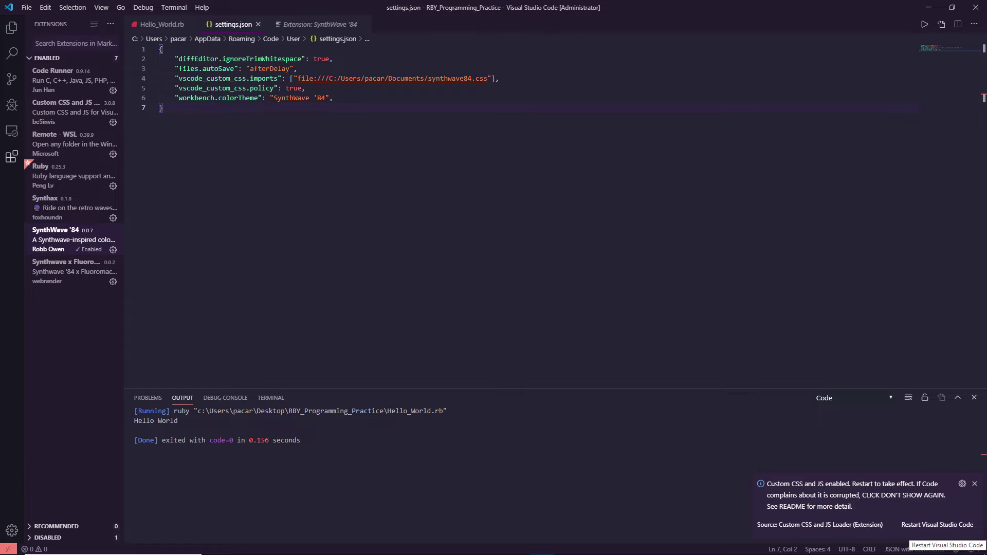
left_click(937, 524)
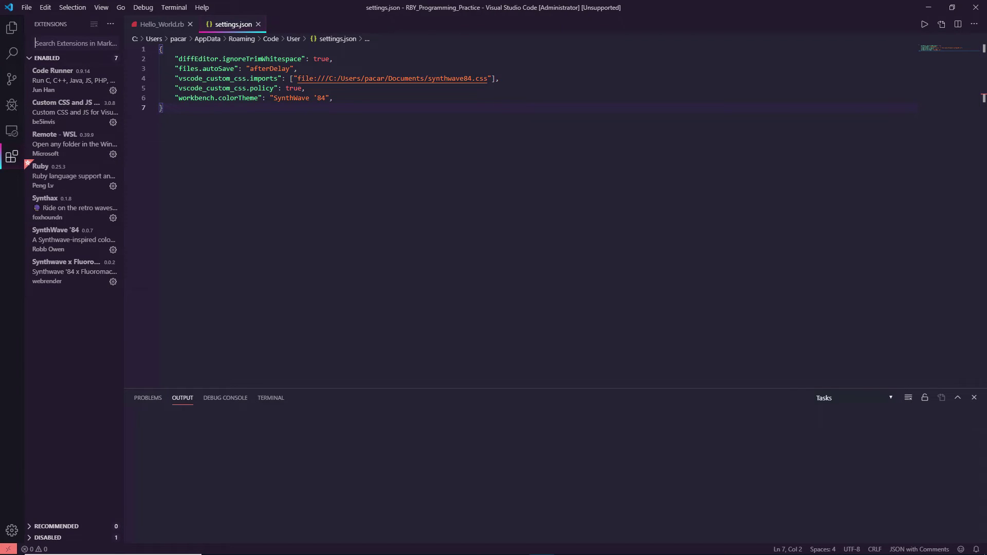
left_click(161, 25)
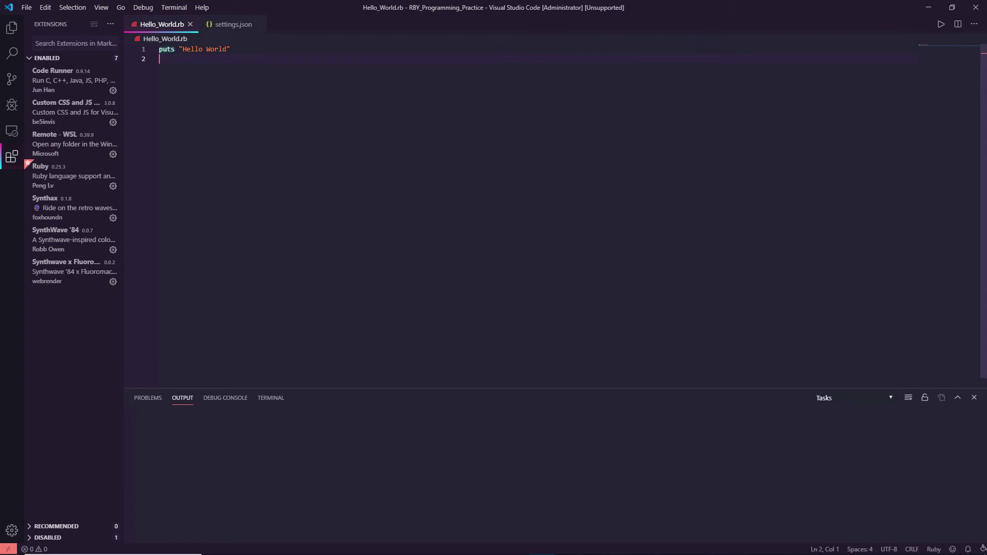
type("# hello world")
Step: Write '#hello world' on line 2 and puts "it glows" on line 3
key("Return")
type("puits")
key("BackSpace")
key("BackSpace")
key("BackSpace")
type("ts i")
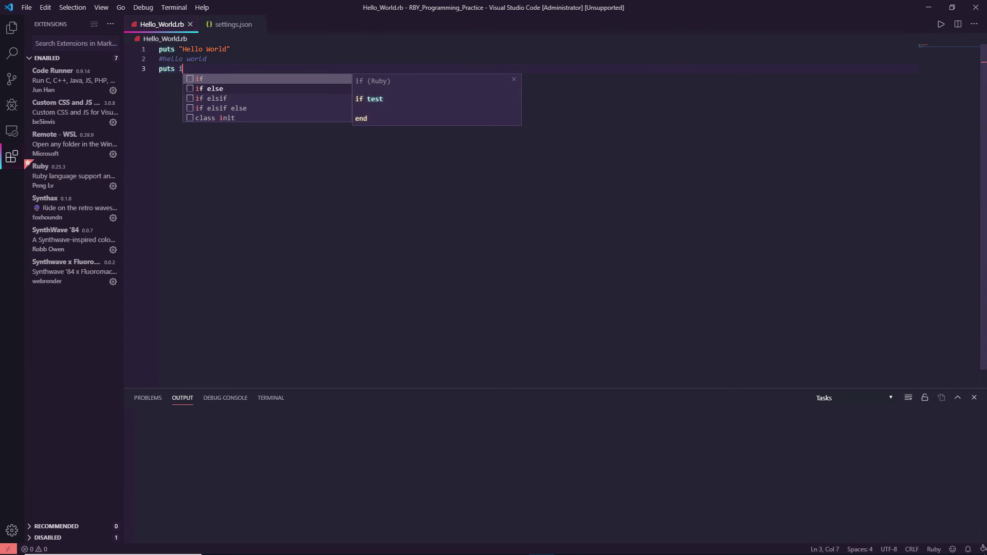
type("t glo")
key("BackSpace")
key("BackSpace")
key("BackSpace")
key("BackSpace")
key("BackSpace")
key("BackSpace")
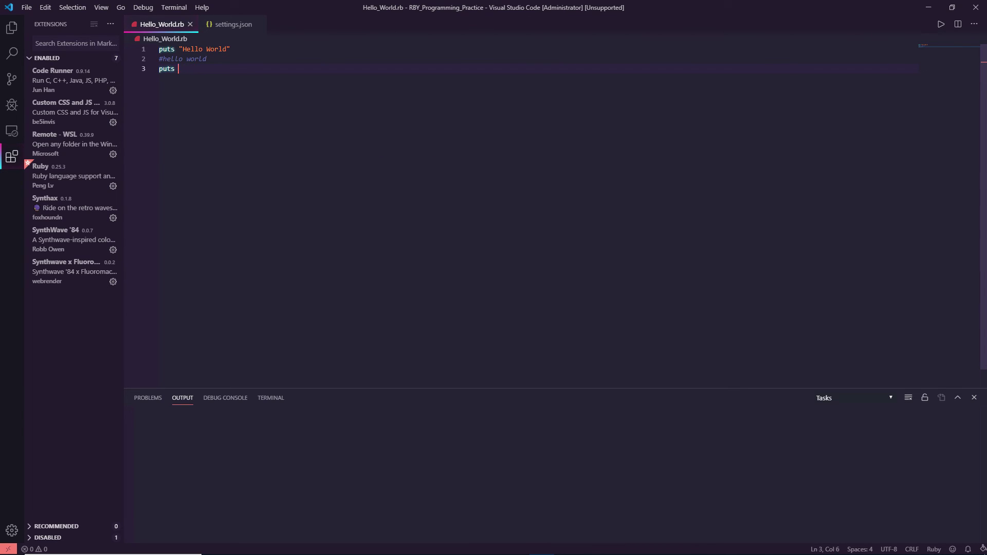
type("\"it glows")
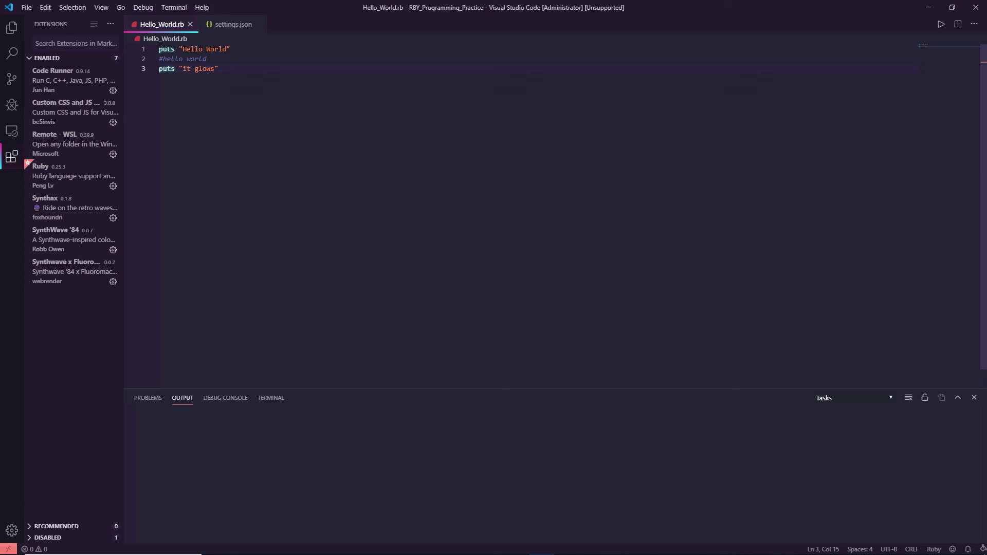